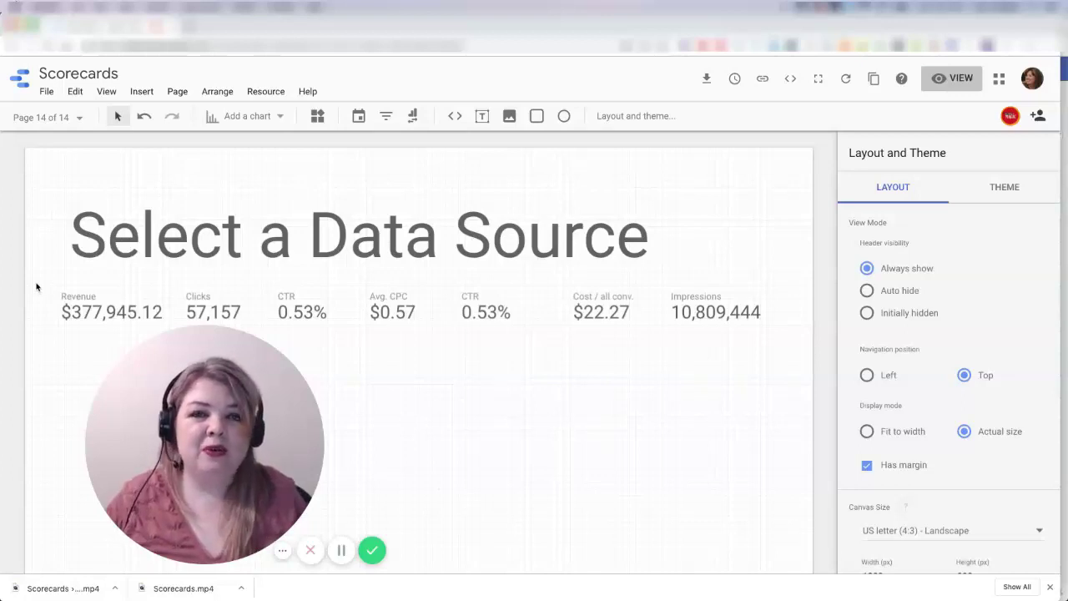
# Switch all seven scorecards to the third added Google Ads source, so Revenue reads $3,732,083.63.
pyautogui.moveTo(35, 284); pyautogui.dragTo(782, 332)
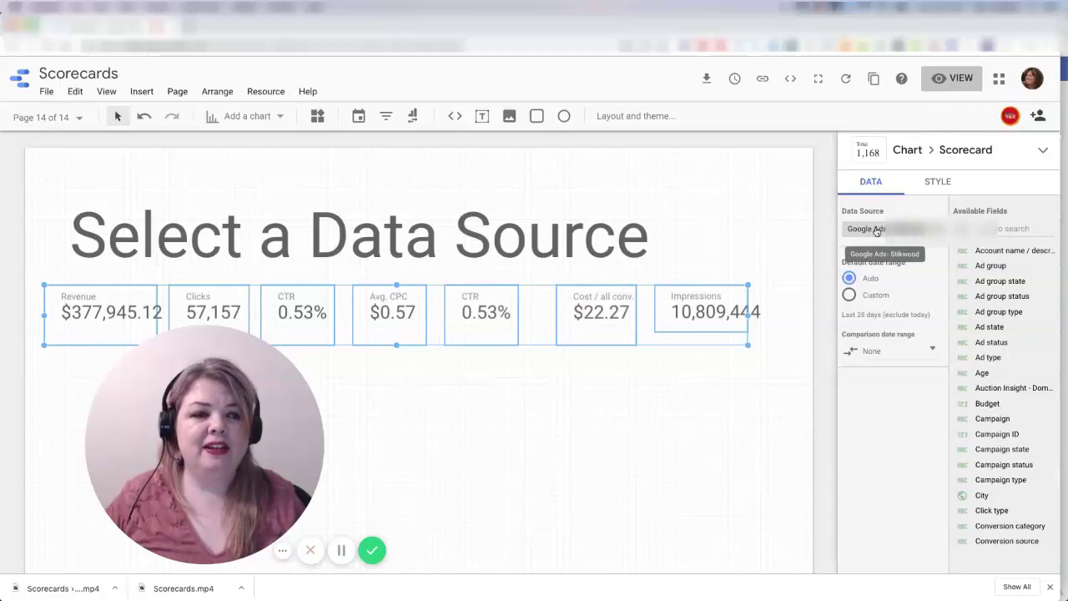
pyautogui.click(876, 231)
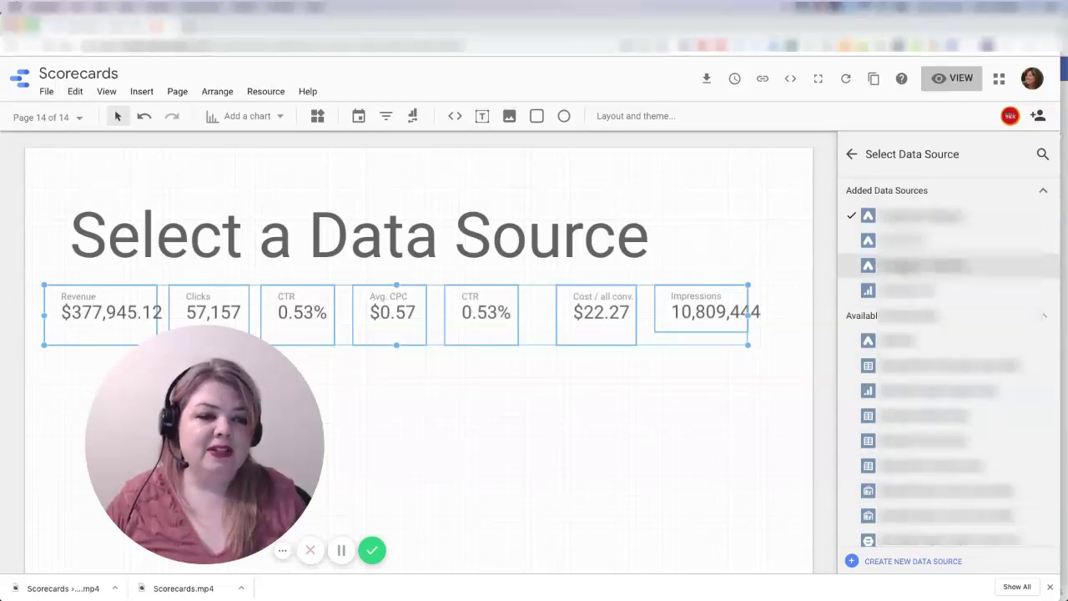
pyautogui.click(918, 264)
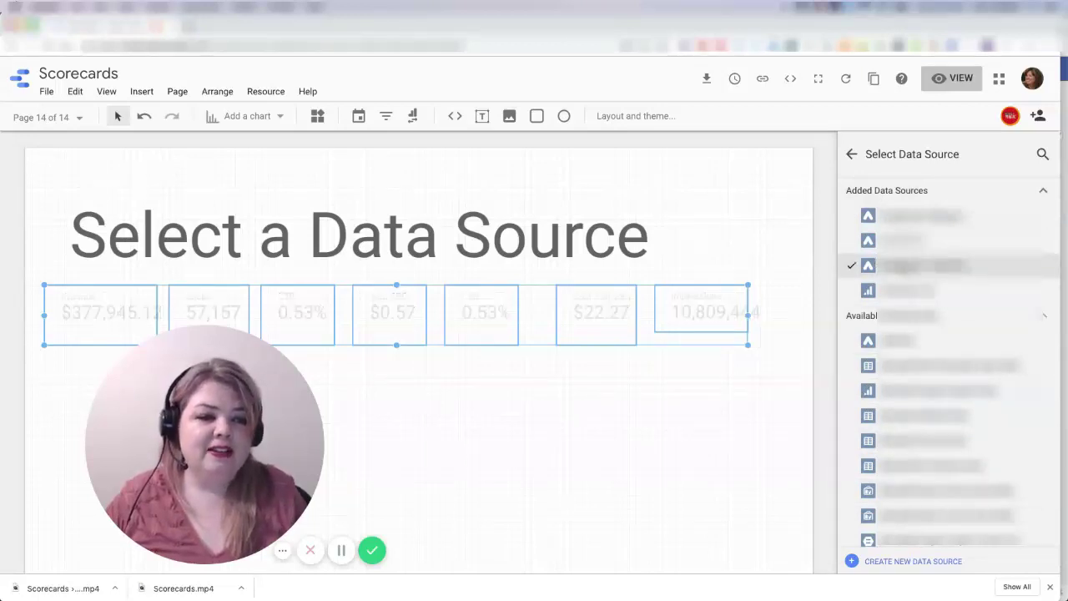
pyautogui.click(528, 414)
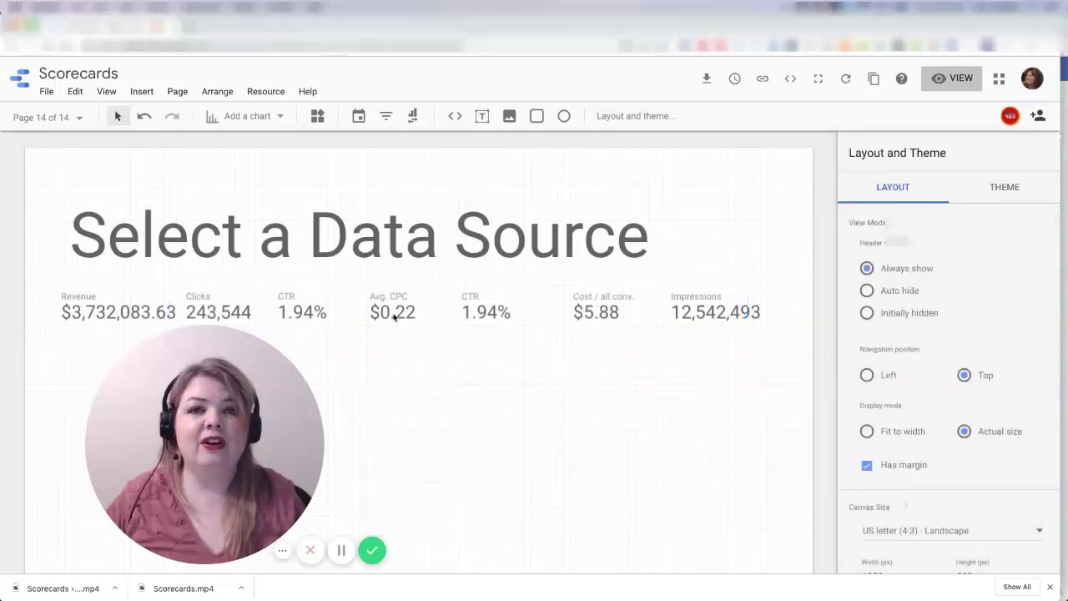
# Point the seven-scorecard row at the fourth added source, Google Analytics, so every scorecard breaks.
pyautogui.moveTo(41, 286); pyautogui.dragTo(770, 334)
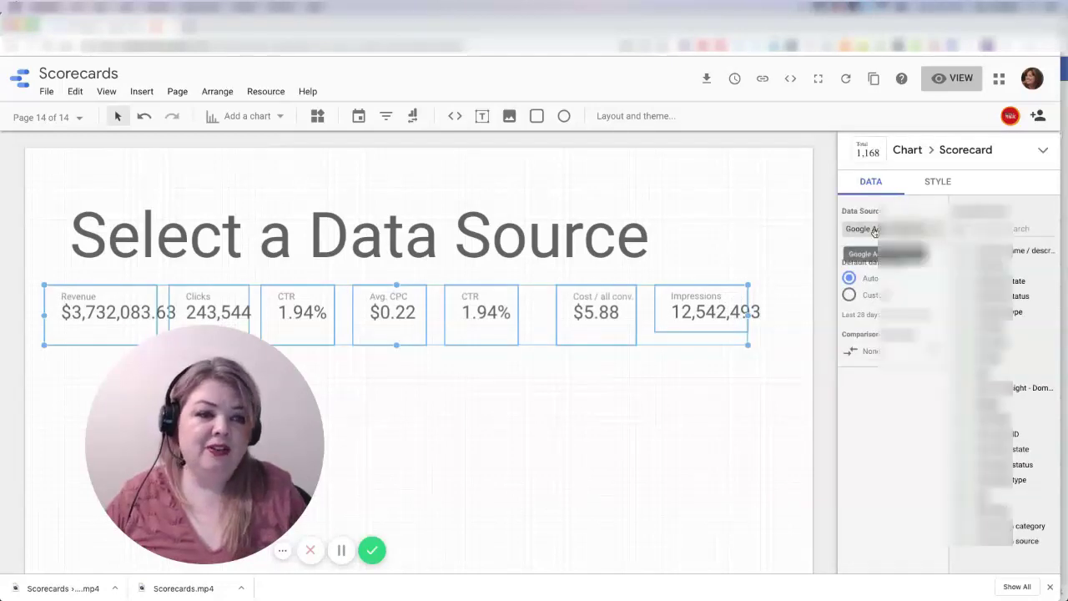
pyautogui.click(870, 234)
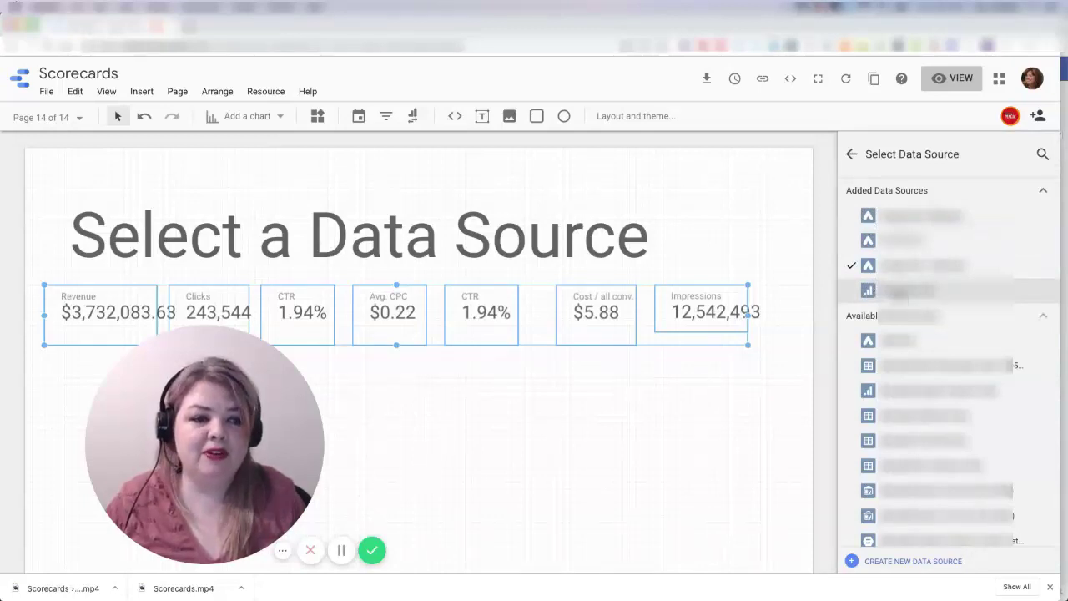
pyautogui.click(898, 292)
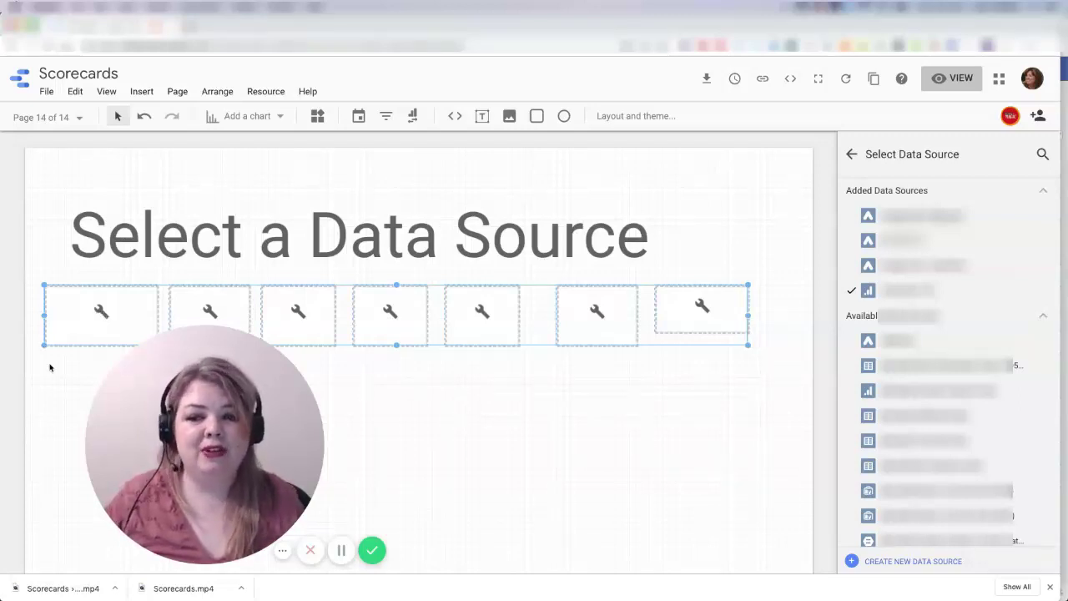
# Give the first scorecard the Revenue metric, found by searching 'revenue' in Available Fields.
pyautogui.click(86, 309)
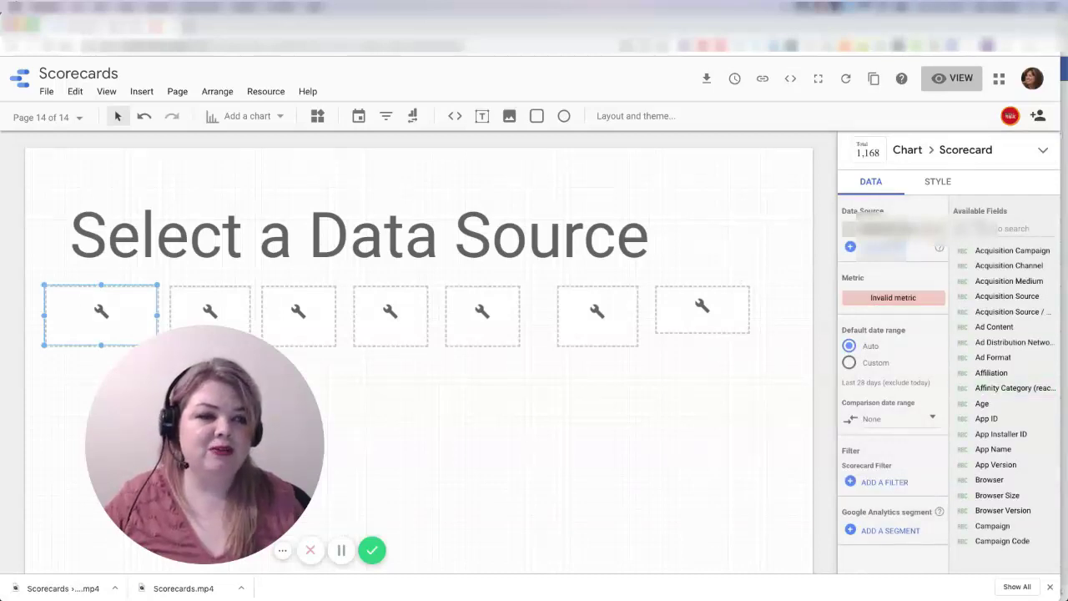
pyautogui.write('rev')
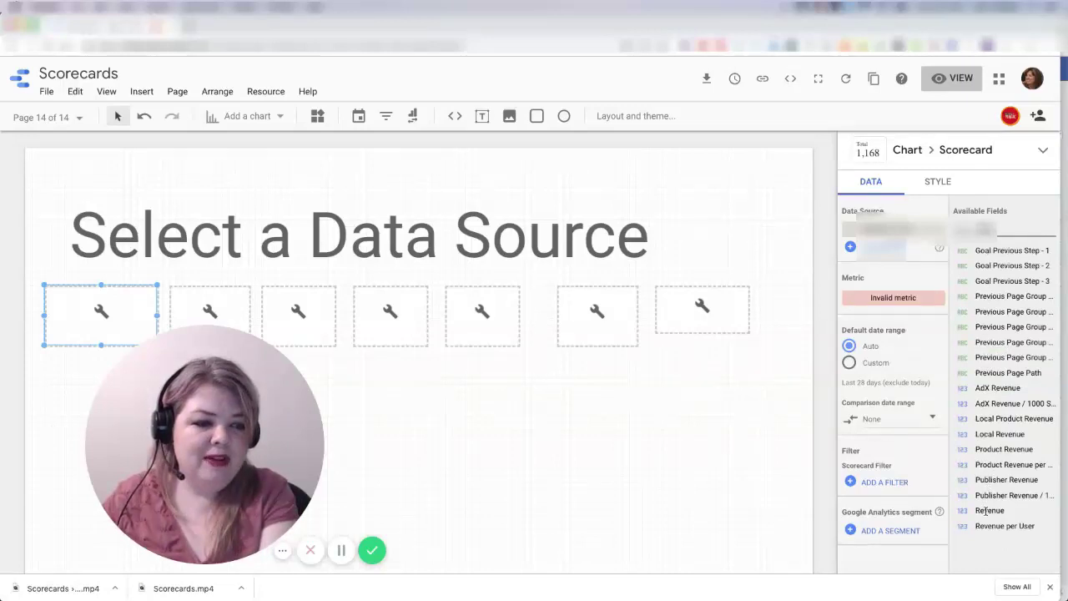
pyautogui.write('enue')
pyautogui.moveTo(965, 375); pyautogui.dragTo(857, 300)
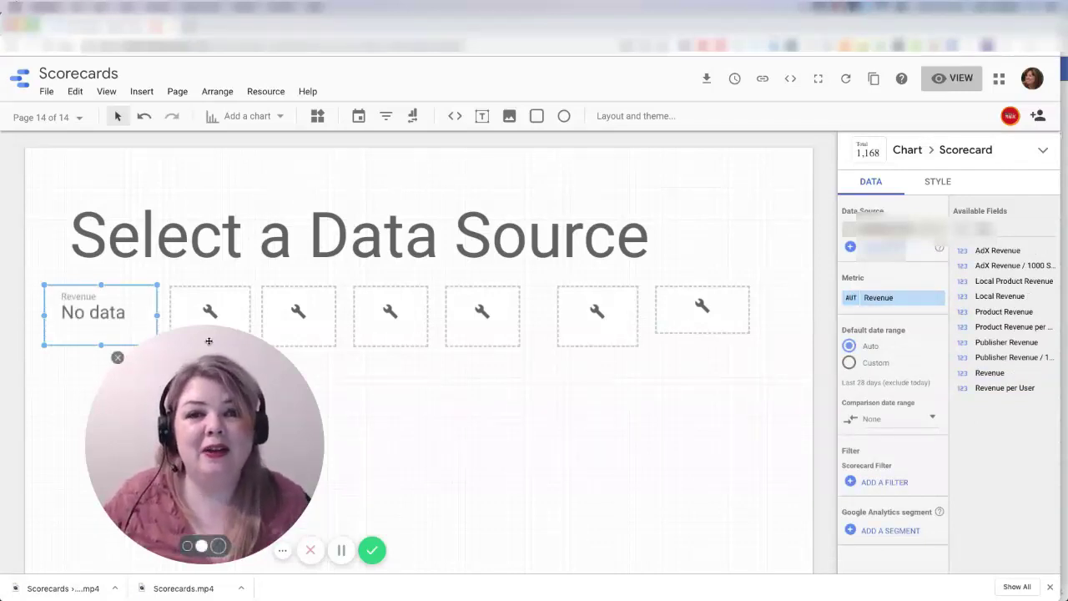
pyautogui.click(38, 272)
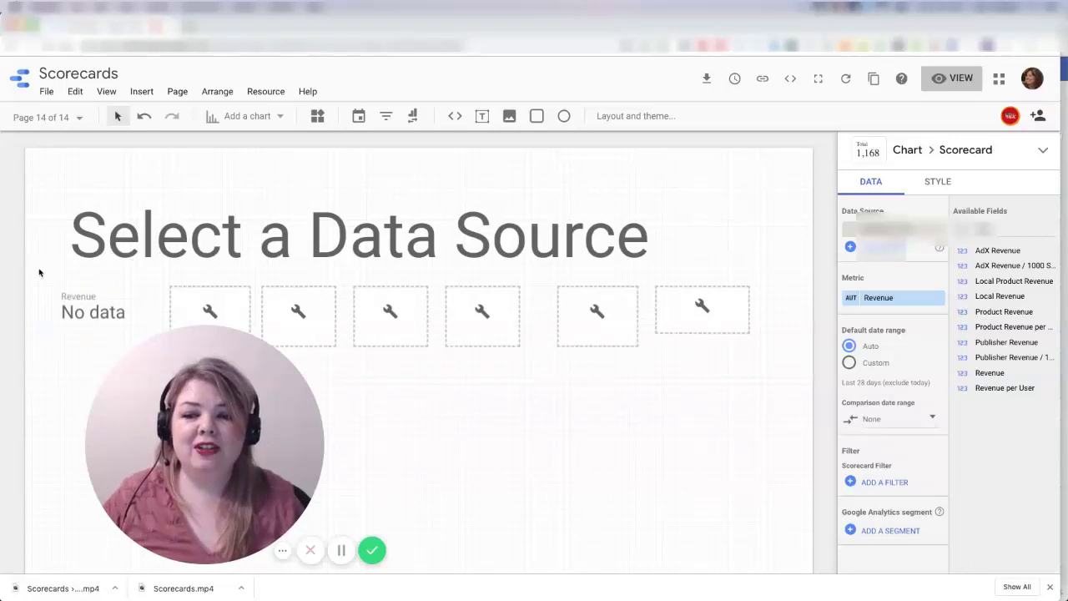
pyautogui.moveTo(714, 347); pyautogui.dragTo(753, 353)
# Reselect the scorecard row and choose Create New Data Source from its data source list.
pyautogui.click(792, 227)
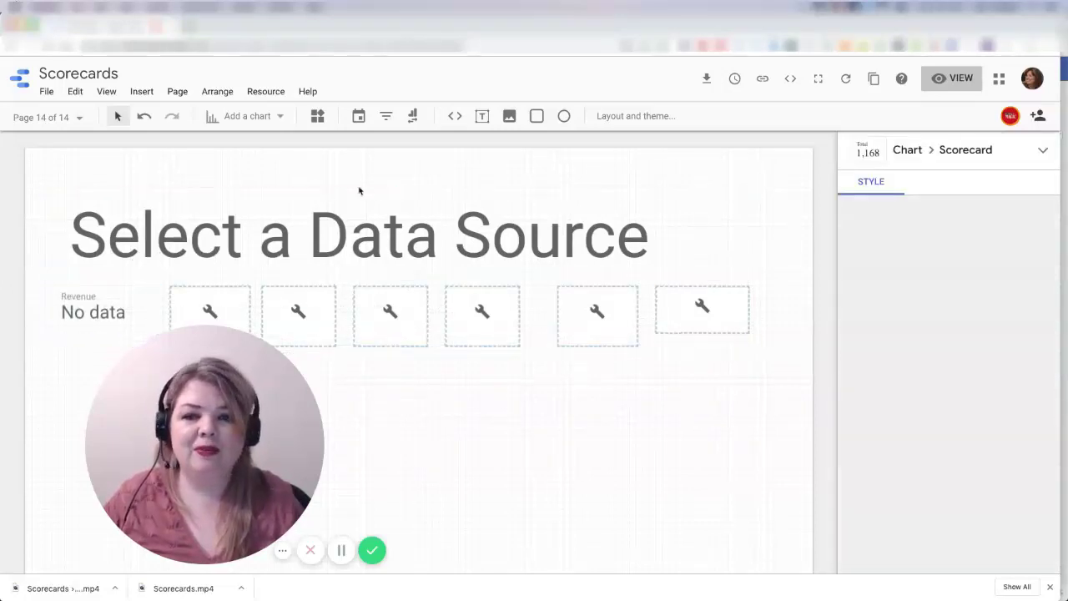
pyautogui.moveTo(233, 307); pyautogui.dragTo(798, 355)
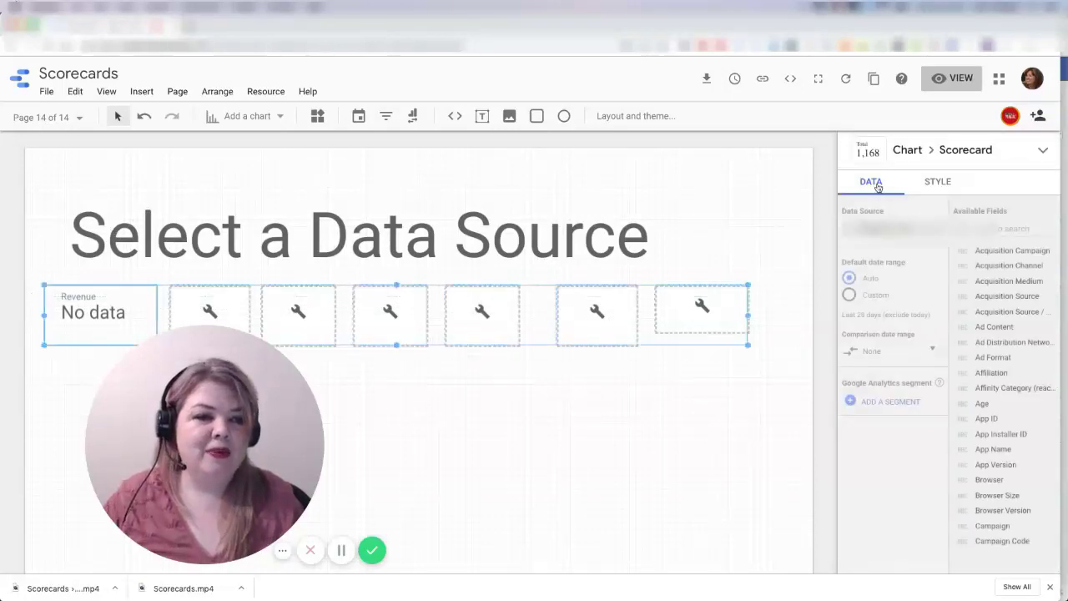
pyautogui.click(871, 240)
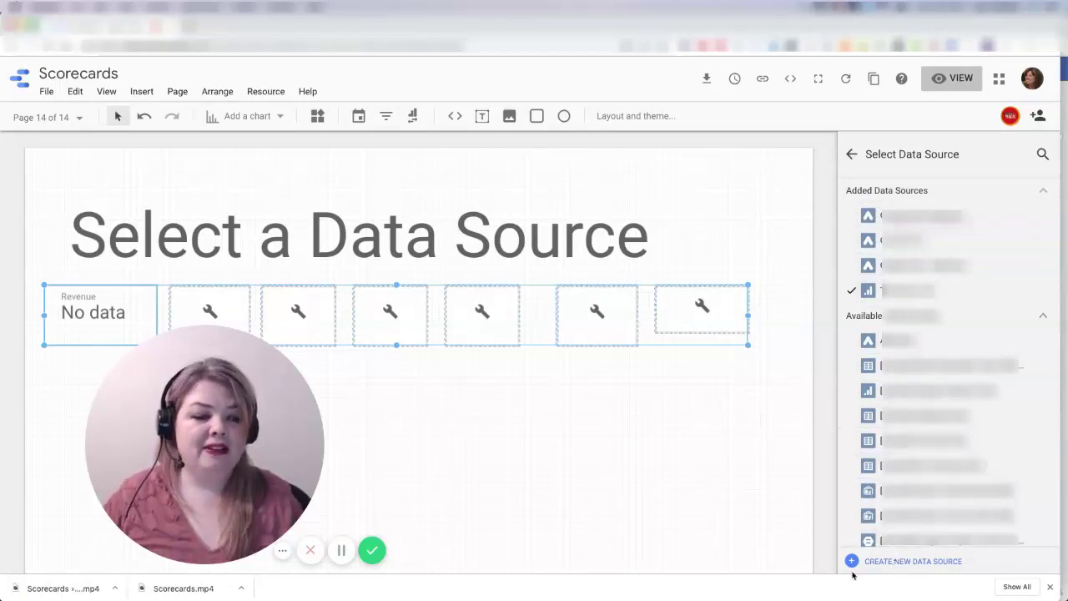
pyautogui.click(897, 561)
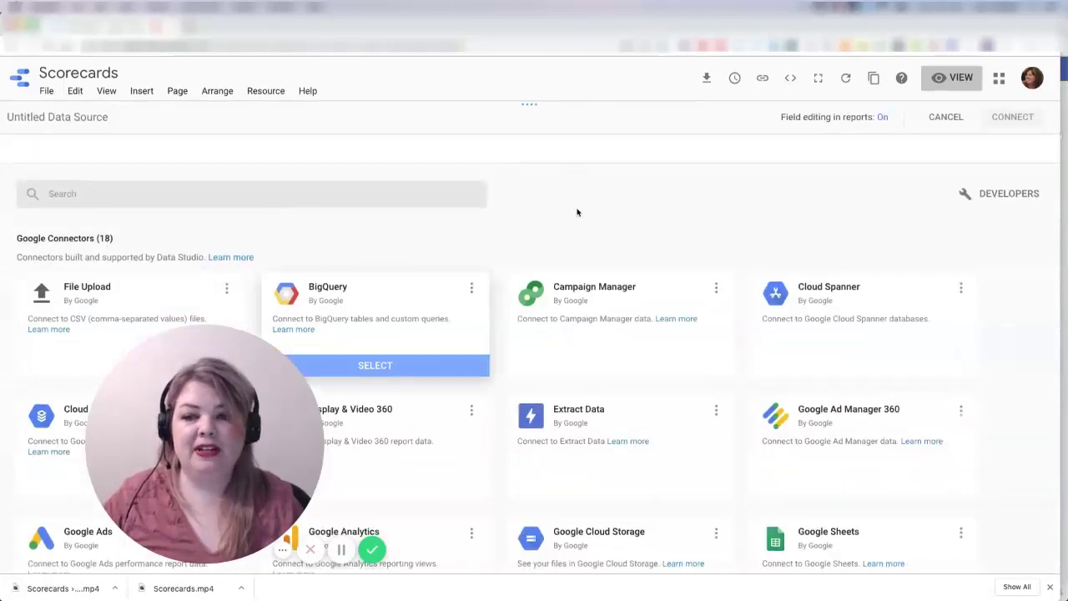
# Find Google Analytics in the connector gallery and select it for the untitled data source.
pyautogui.scroll(-7, 564, 330)
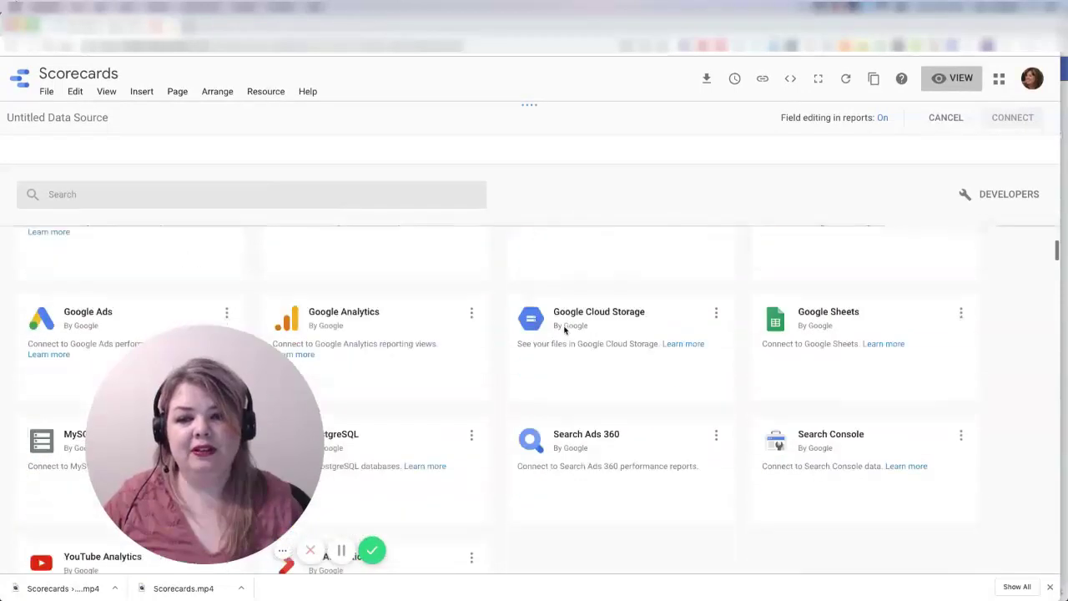
pyautogui.scroll(-1, 564, 331)
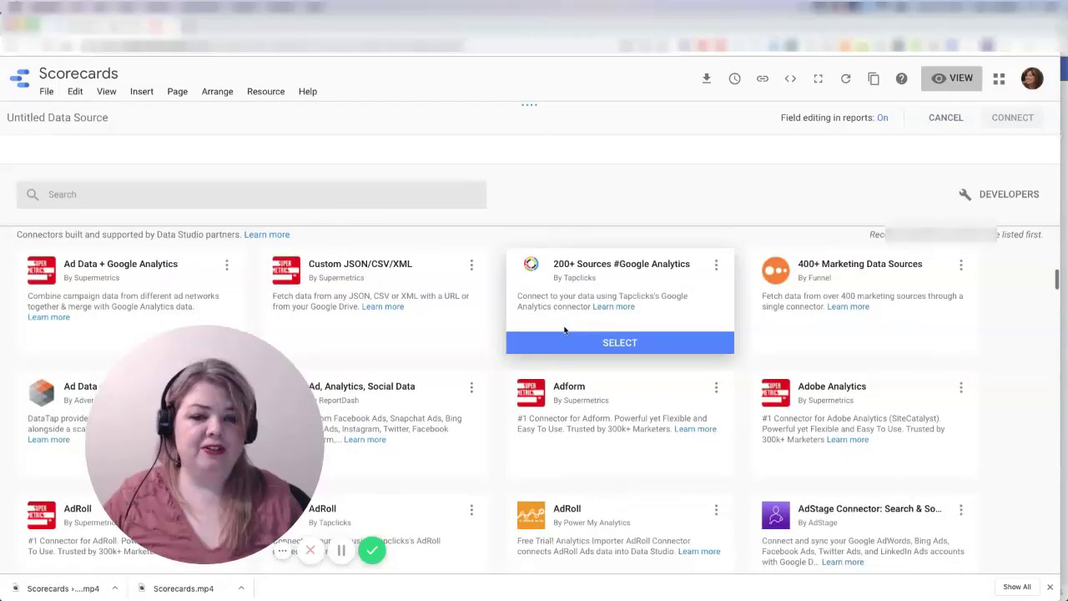
pyautogui.scroll(8, 564, 331)
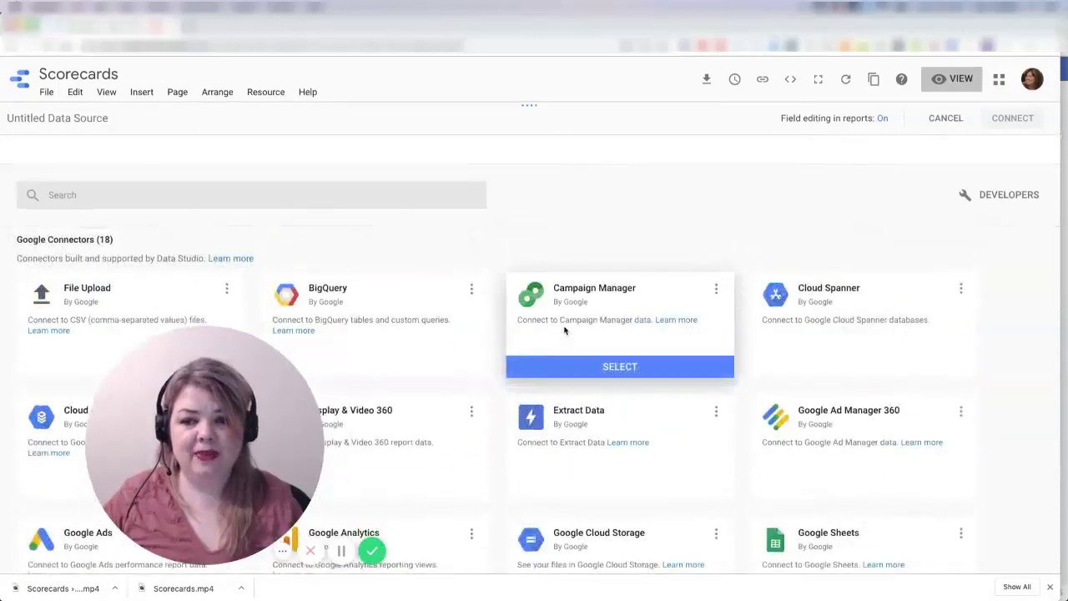
pyautogui.scroll(-1, 564, 331)
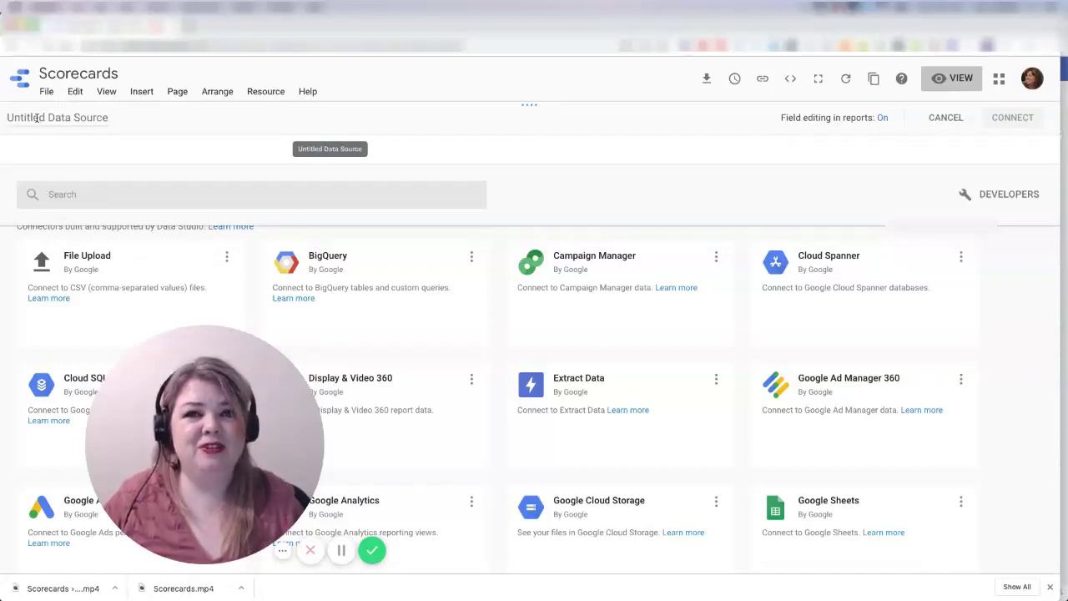
pyautogui.moveTo(420, 247)
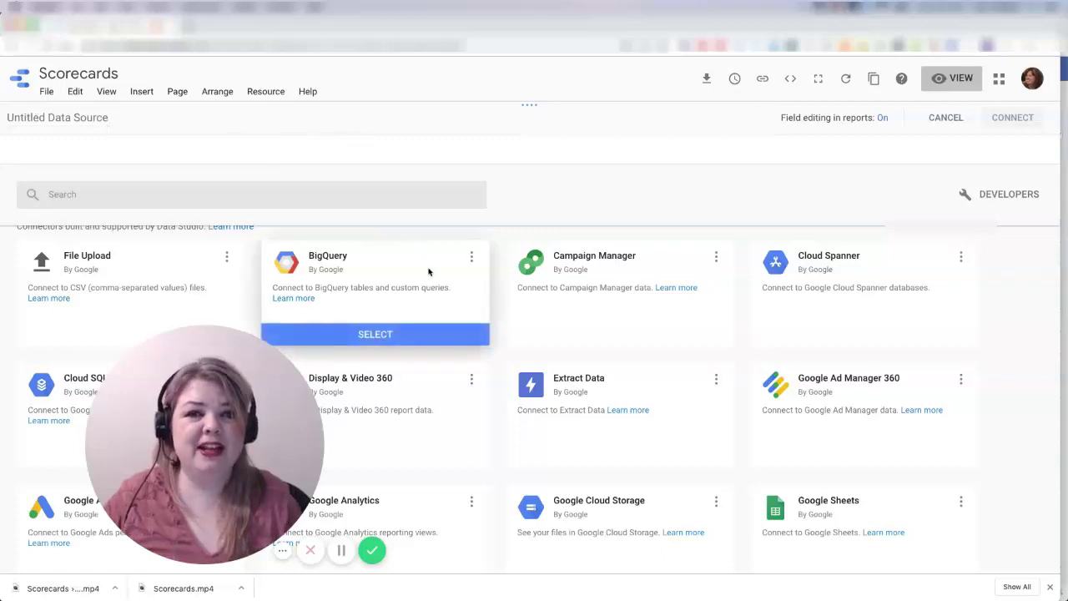
pyautogui.scroll(-3, 534, 331)
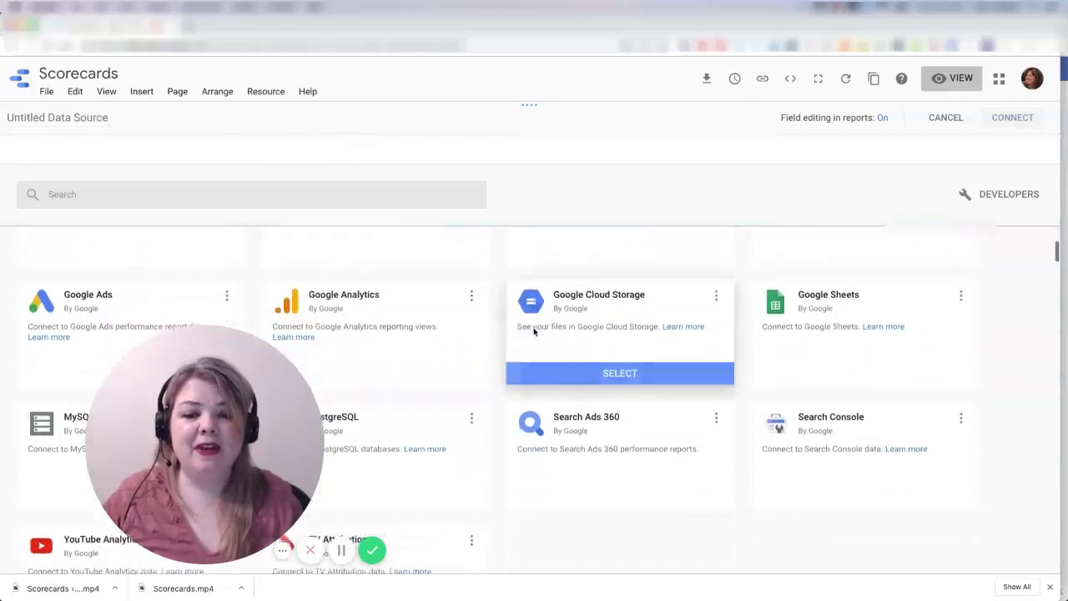
pyautogui.scroll(-1, 534, 331)
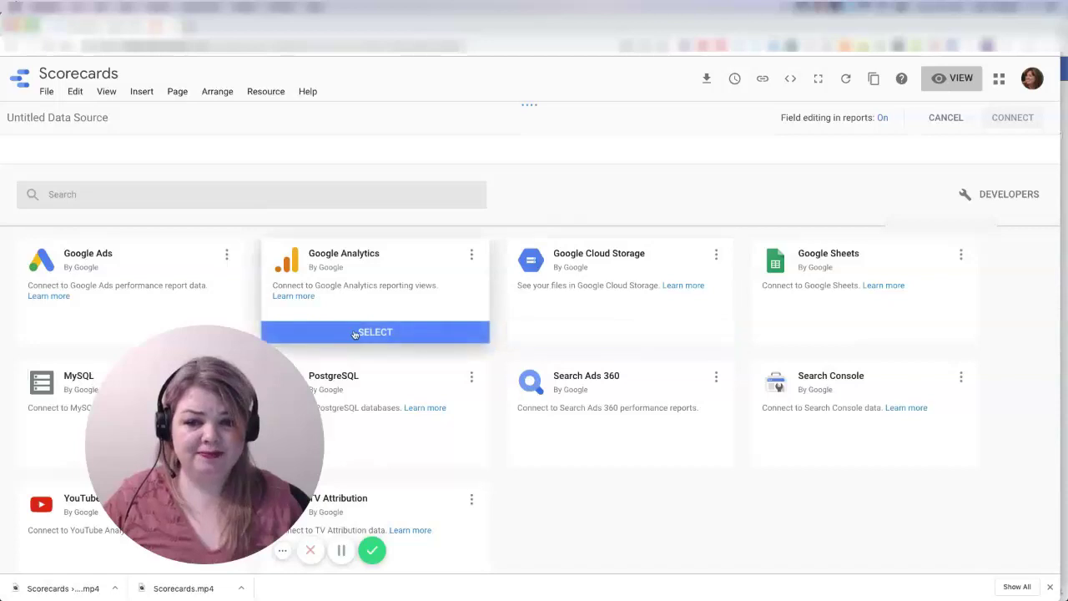
pyautogui.click(356, 332)
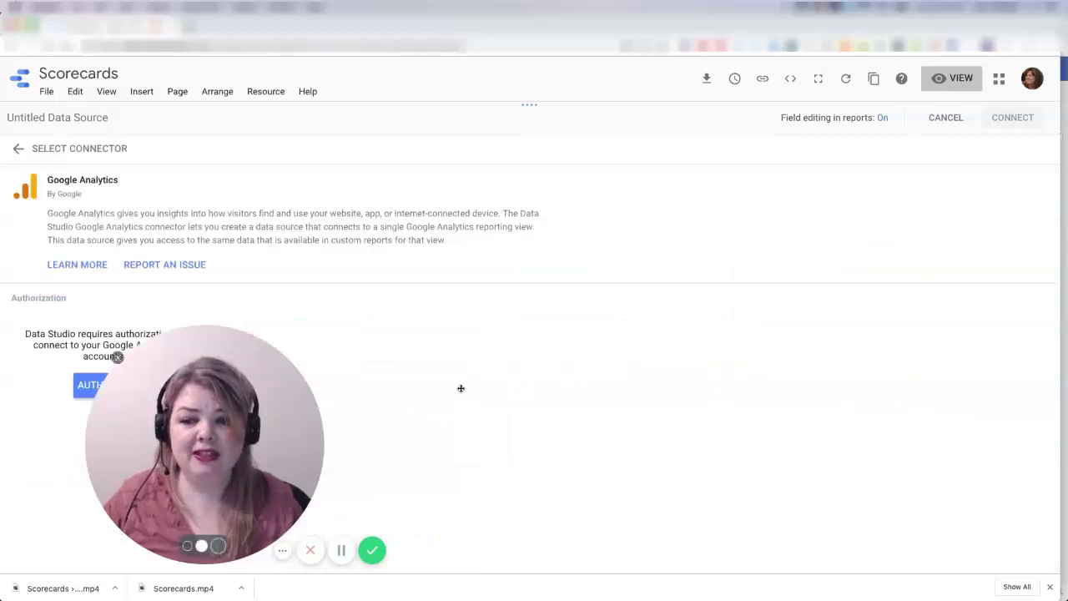
# Switch the untitled data source to the Google Ads connector and choose an account.
pyautogui.moveTo(460, 388); pyautogui.dragTo(459, 391)
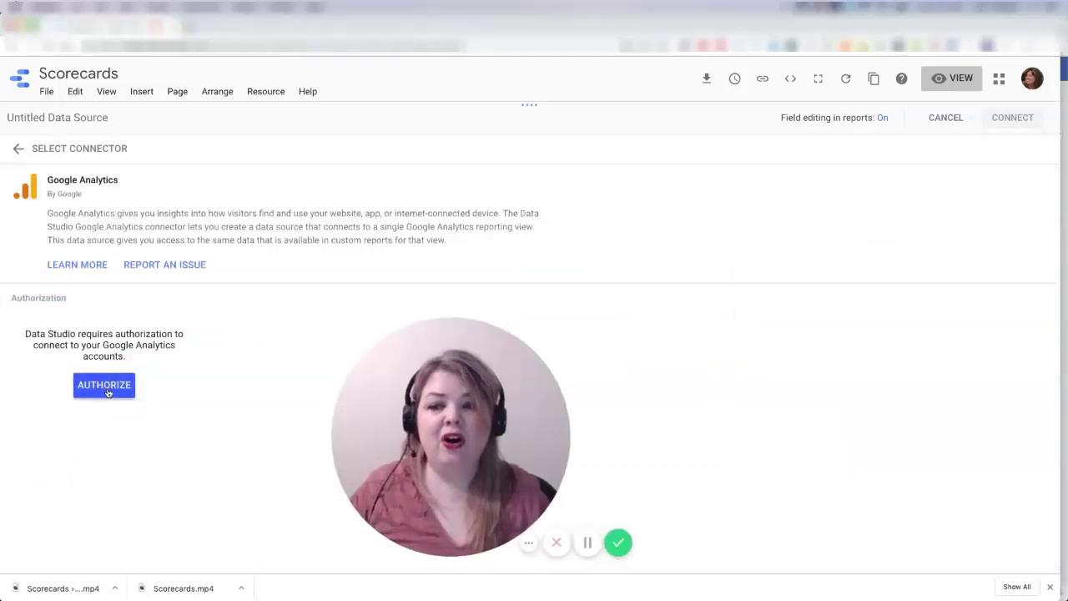
pyautogui.click(18, 149)
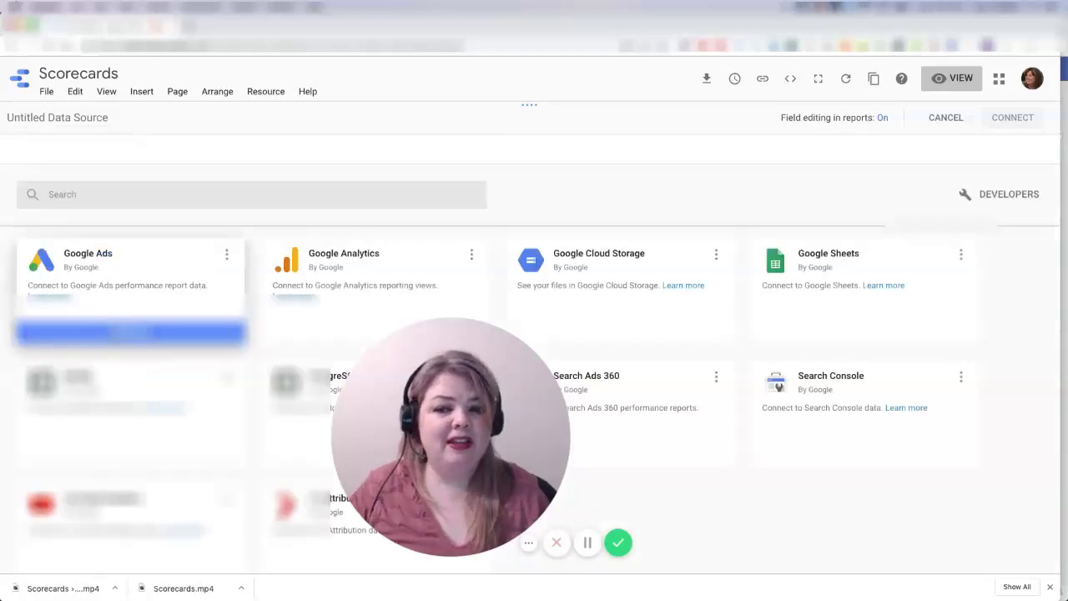
pyautogui.click(129, 332)
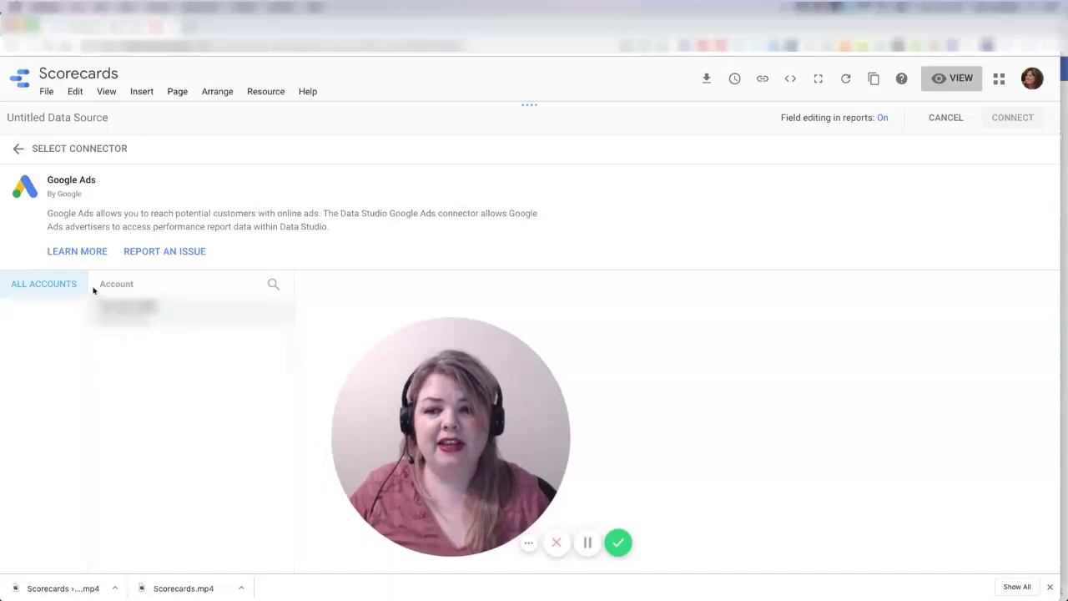
pyautogui.click(125, 310)
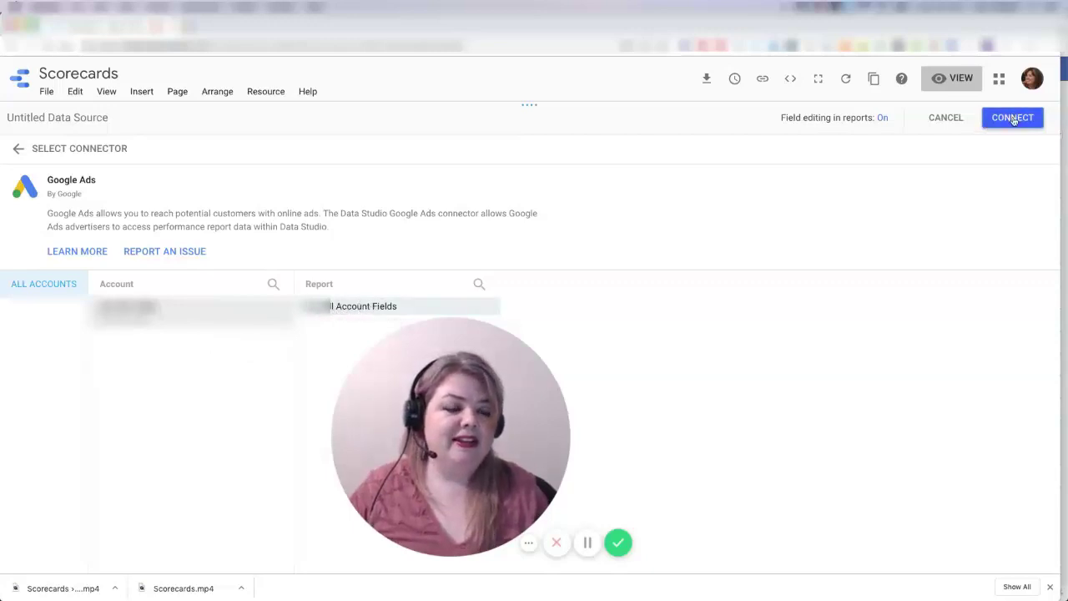
# Rename the data source 'Amy's Example Source' and connect it, listing its 119 fields.
pyautogui.click(65, 117)
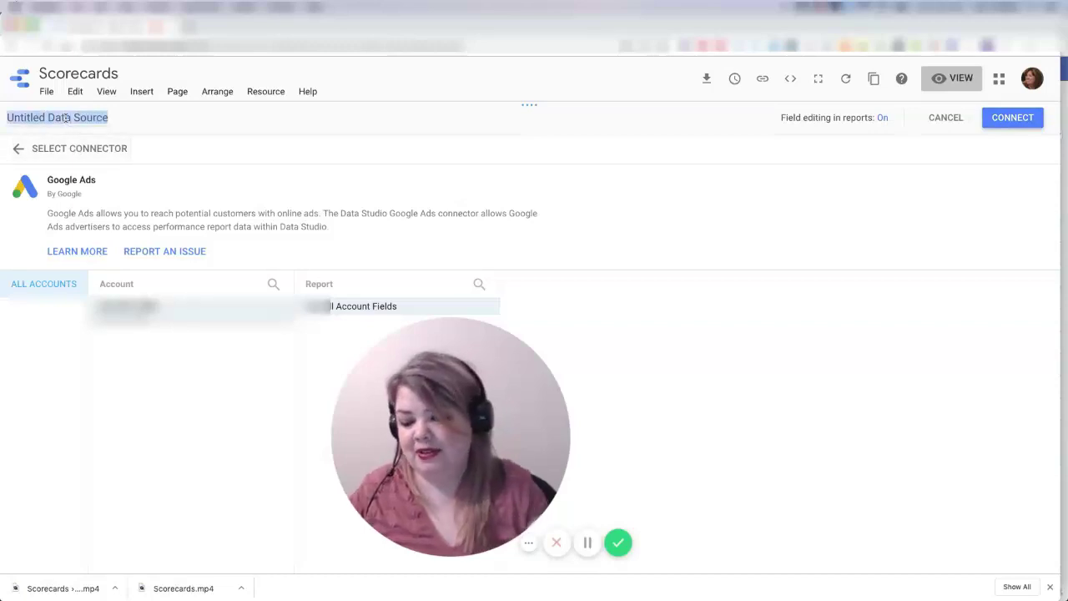
pyautogui.write("Amy's")
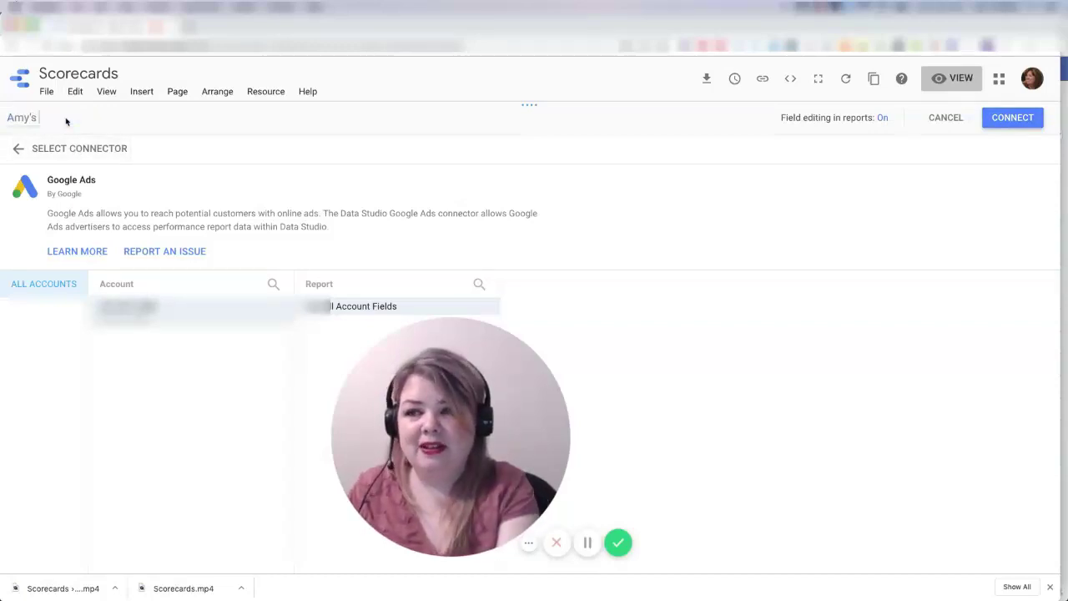
pyautogui.write(' Ex')
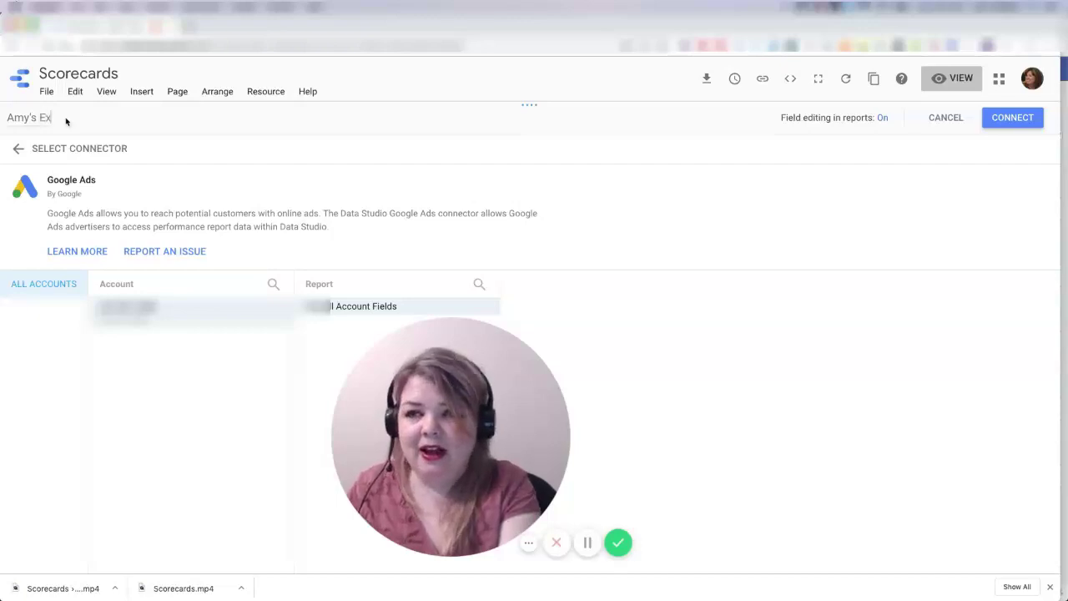
pyautogui.write('ample Source')
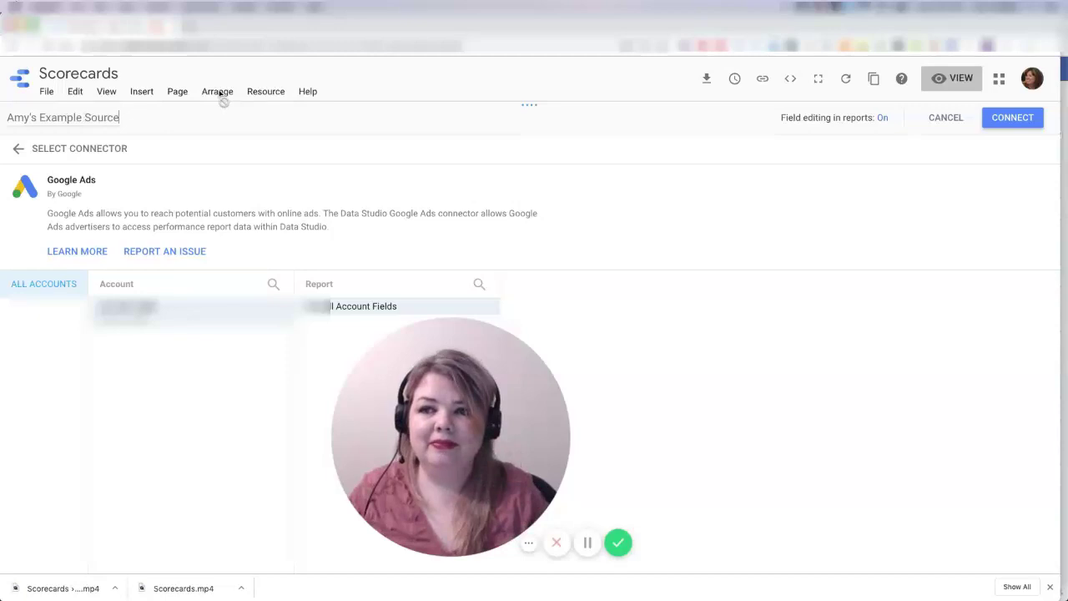
pyautogui.click(1006, 121)
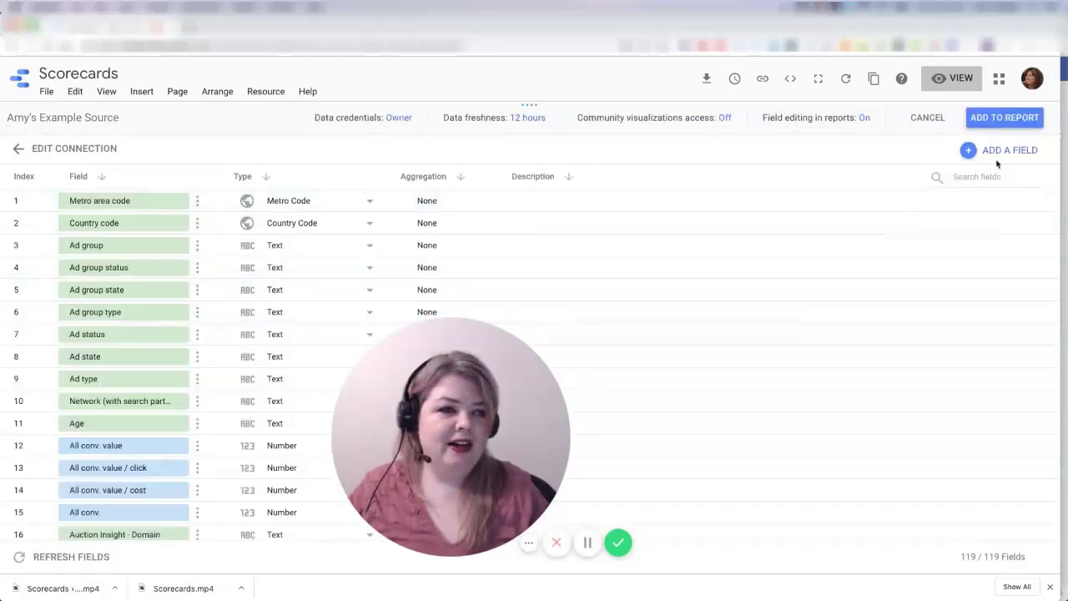
# Add Amy's Example Source to the Scorecards report, confirming in the dialog.
pyautogui.click(1005, 121)
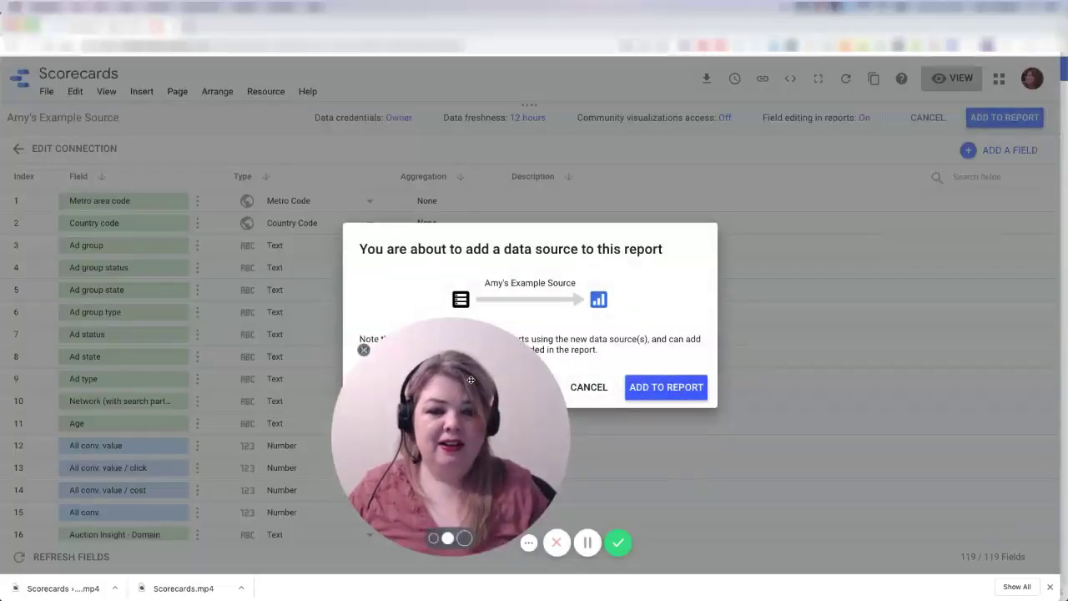
pyautogui.moveTo(473, 380); pyautogui.dragTo(255, 382)
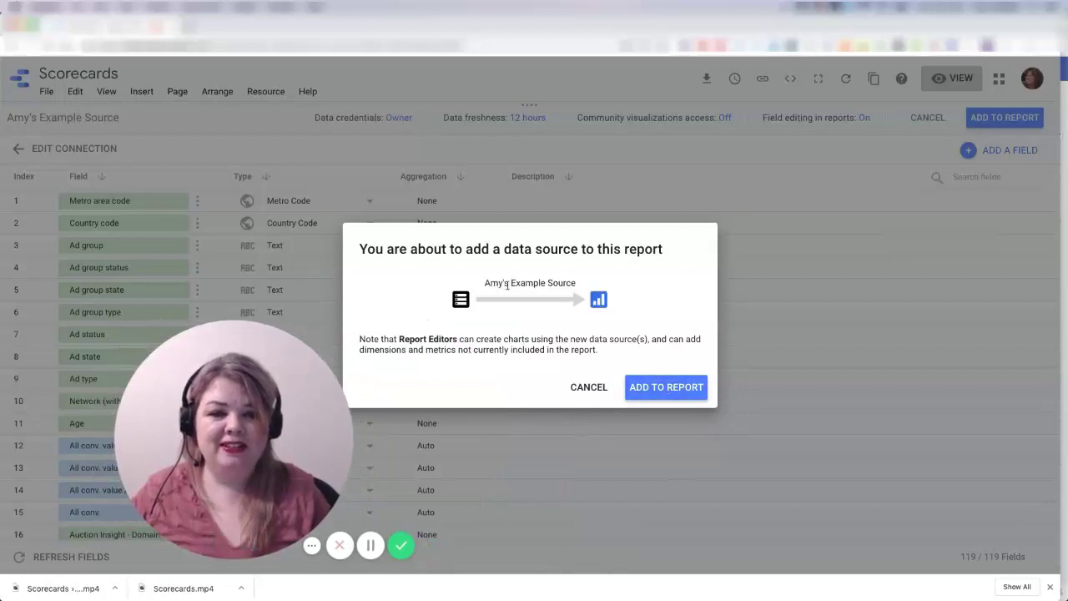
pyautogui.click(654, 388)
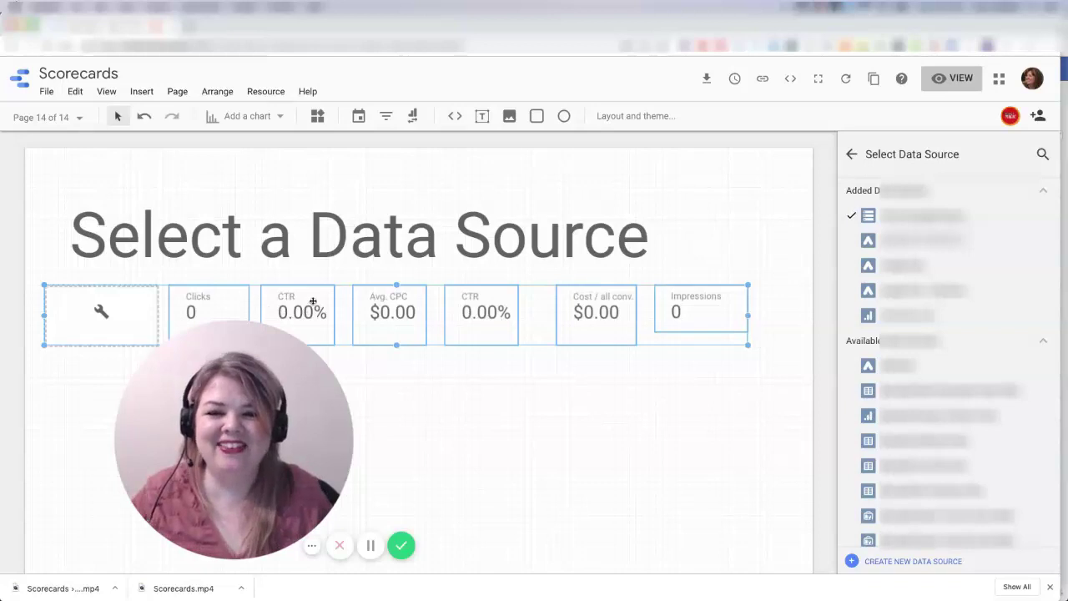
# Select the broken first scorecard and bring up its Select Data Source list.
pyautogui.click(112, 312)
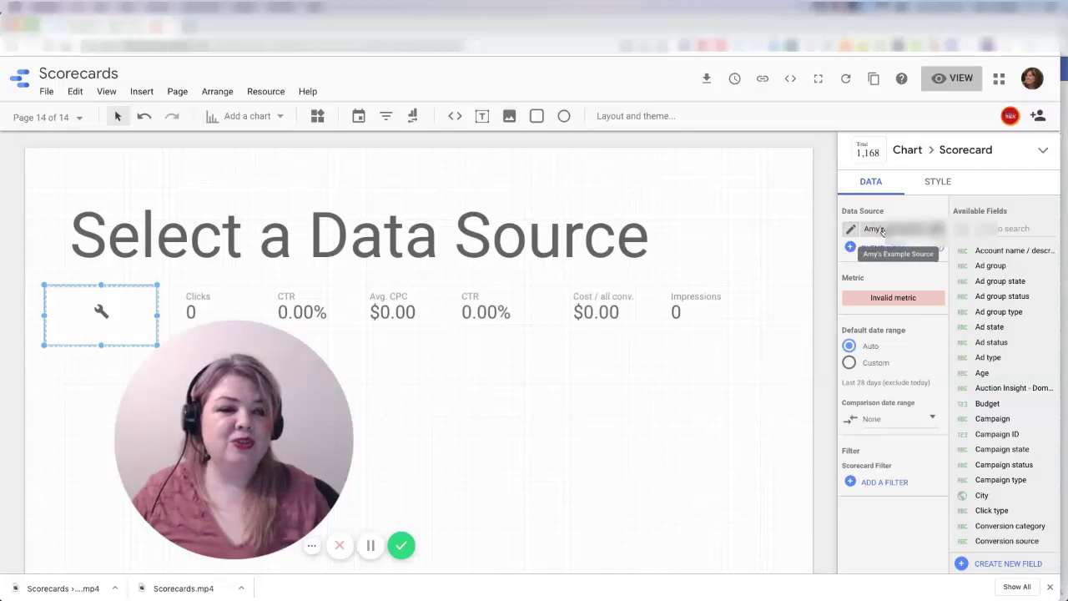
pyautogui.click(882, 232)
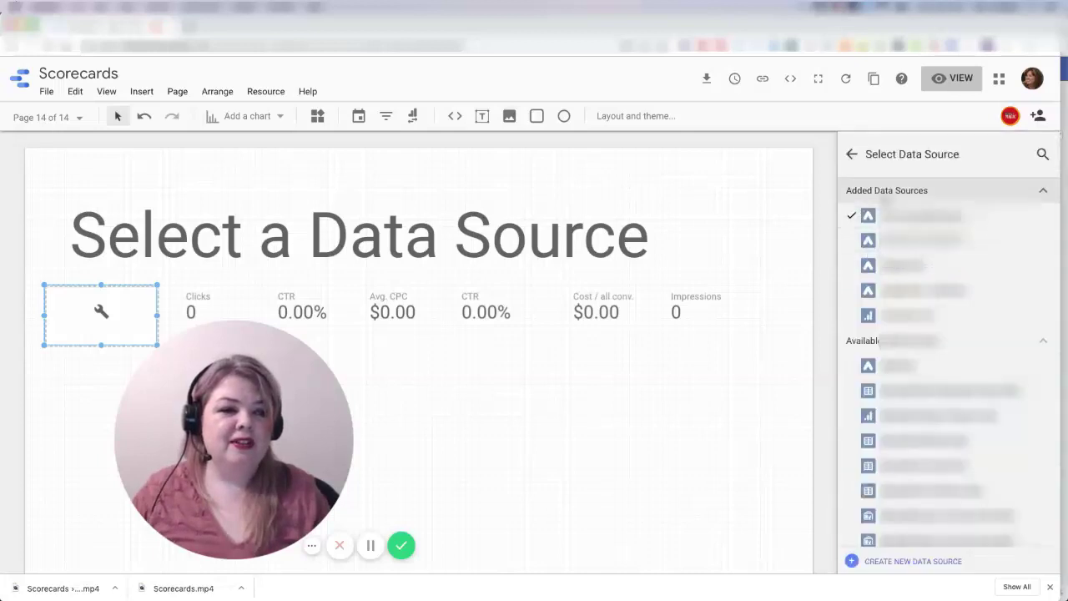